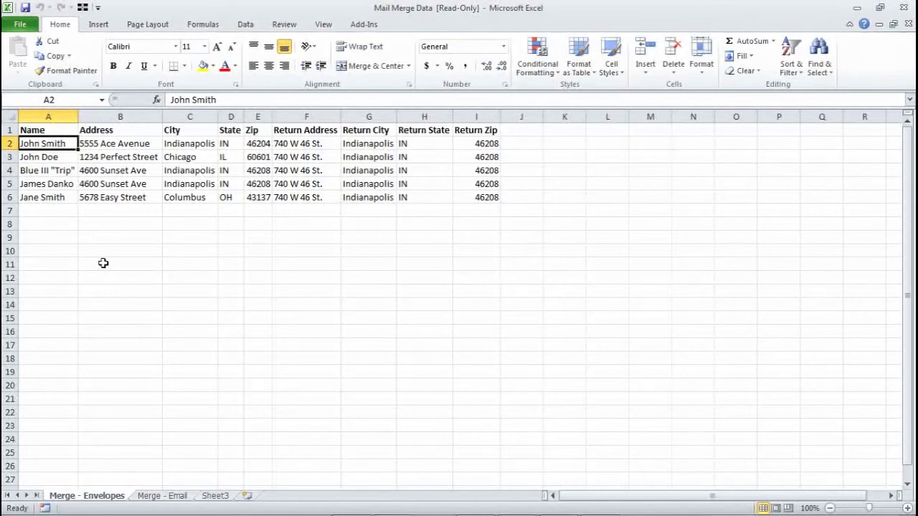
Step: Examine the header row of the Merge - Envelopes sheet, from Name through Return Zip
key("Up")
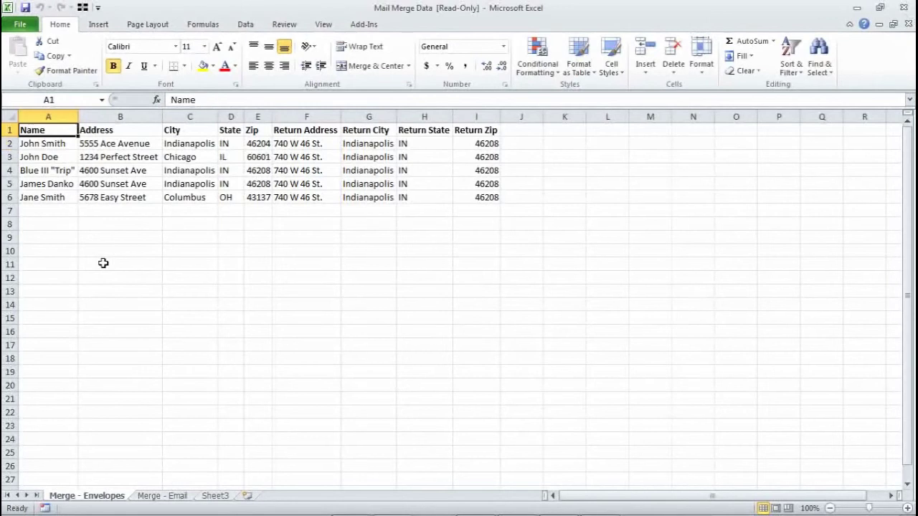
key("Right")
key("Right")
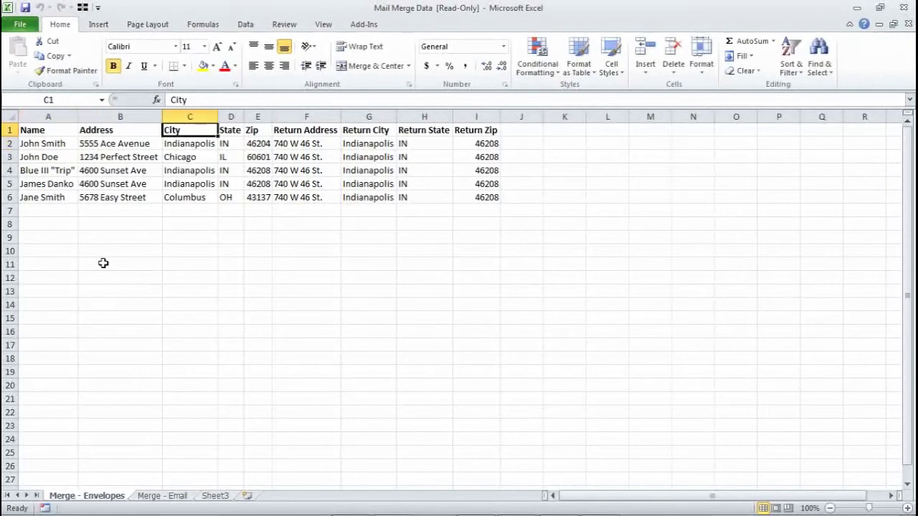
key("Right")
key("Right")
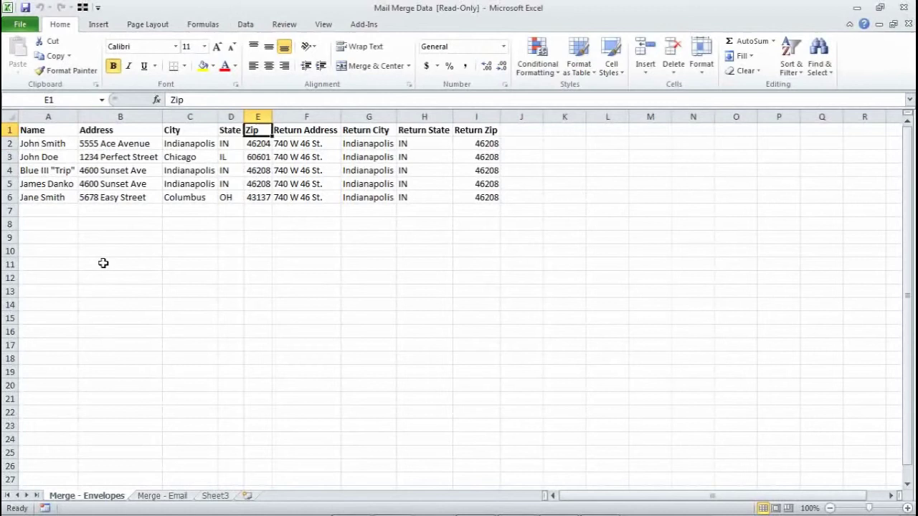
key("Right")
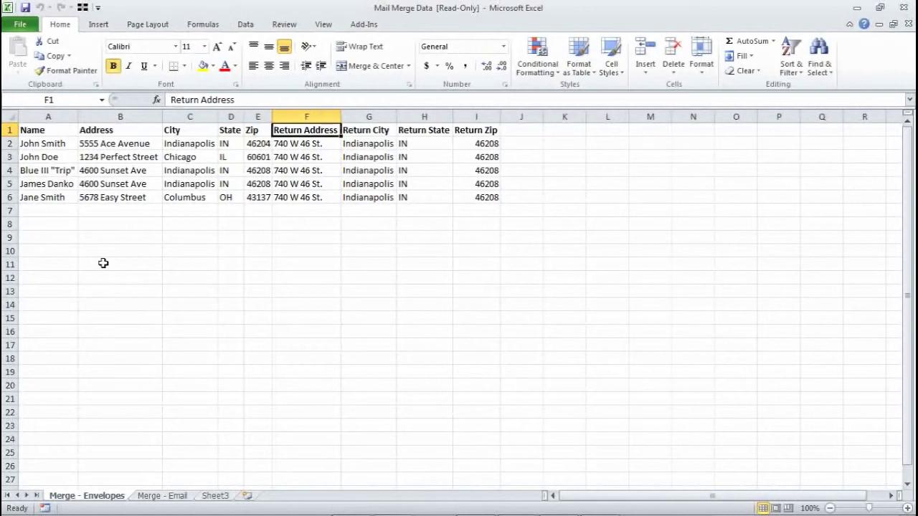
key("Right")
key("Right")
key("Right")
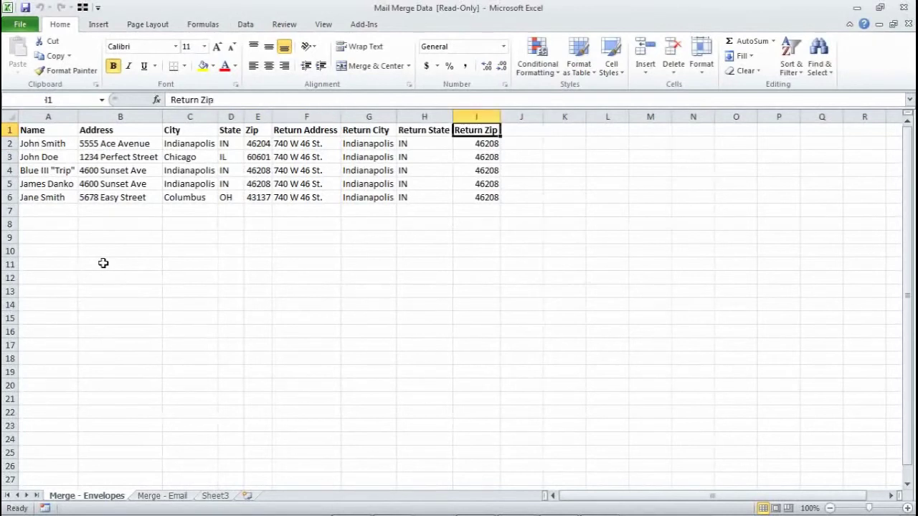
key("Left")
key("Left")
key("Left")
key("Left")
key("Left")
key("Left")
key("Left")
key("Left")
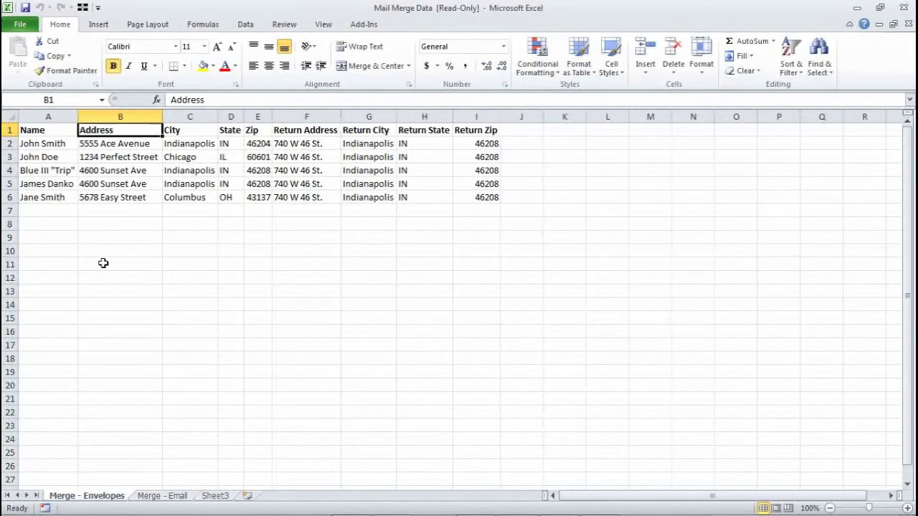
Step: Examine the recipient records below the headers, going through the name, address, city and state entries
key("Down")
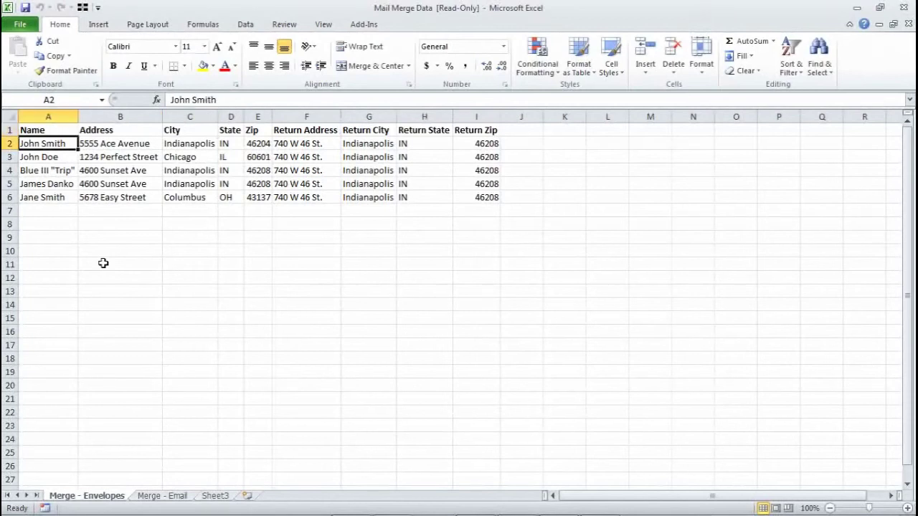
key("Down")
key("Down")
key("Down")
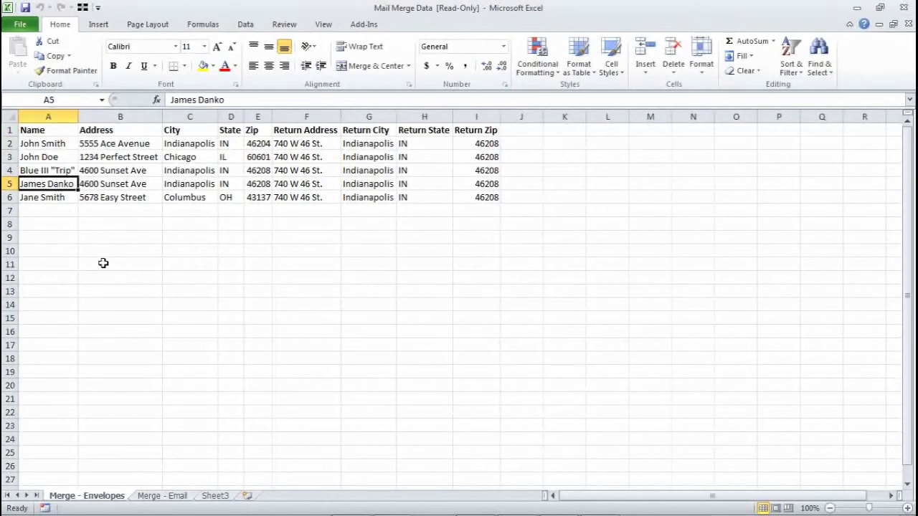
key("Down")
key("Up")
key("Up")
key("Up")
key("Up")
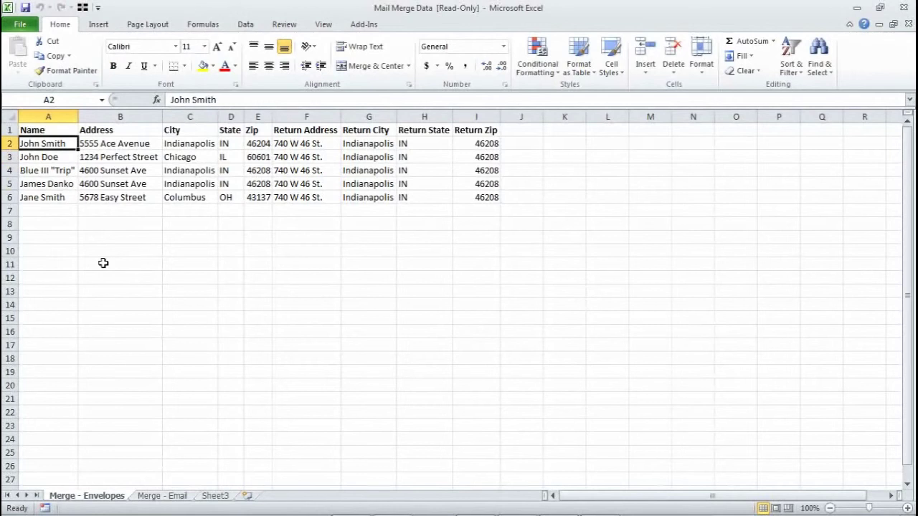
key("Right")
key("Down")
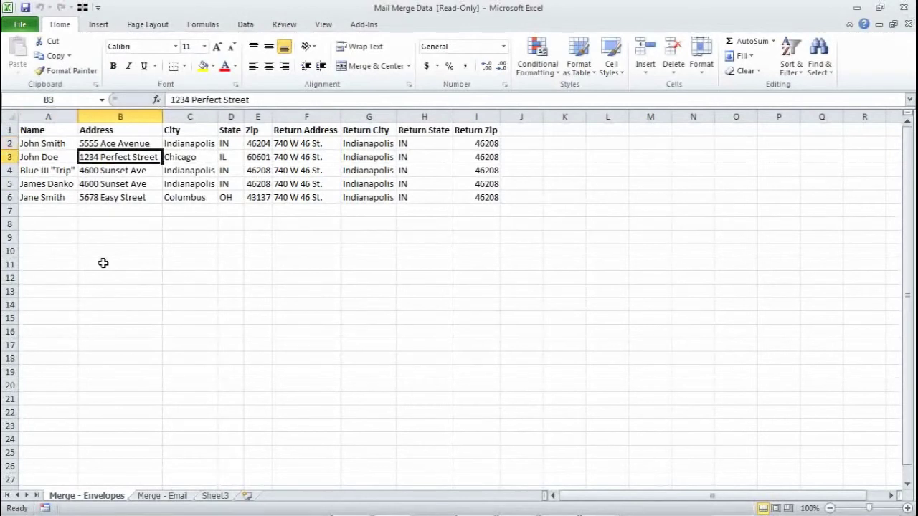
key("Right")
key("Up")
key("Right")
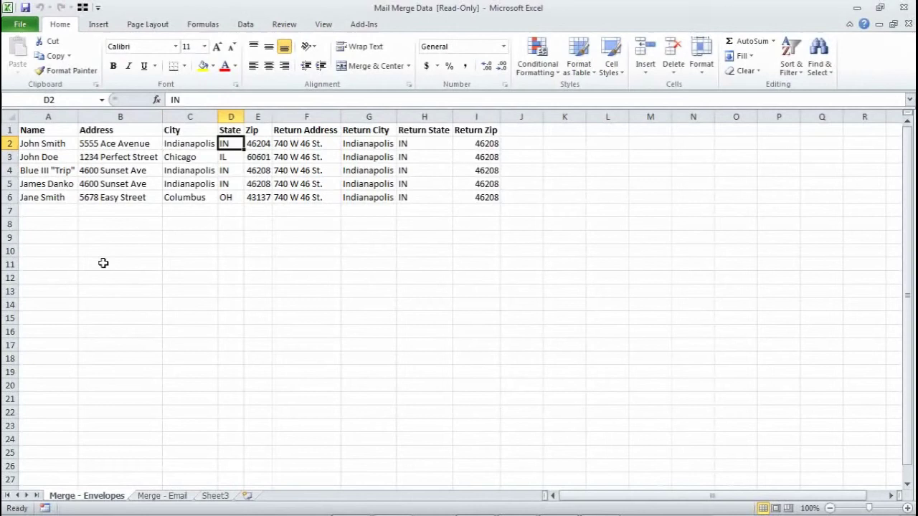
key("Left")
key("Home")
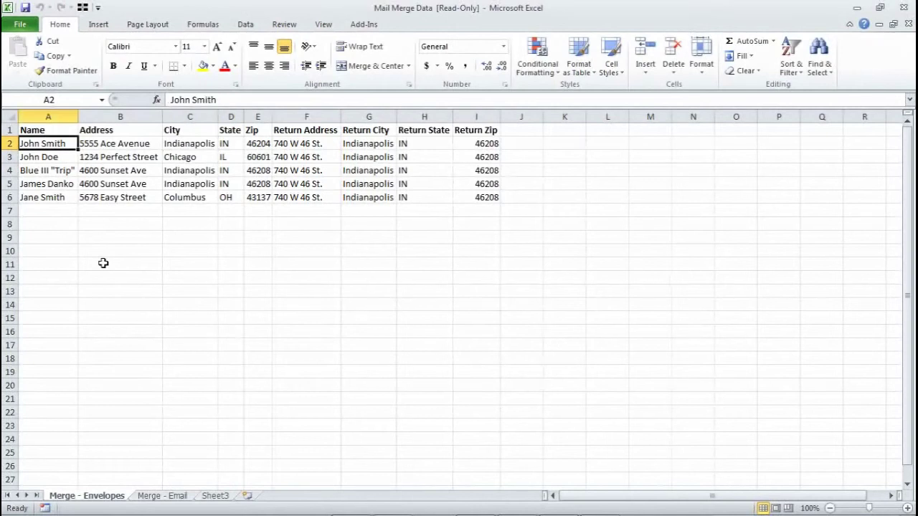
Step: Review the delivery address headers from Name to Zip in the first row
key("Up")
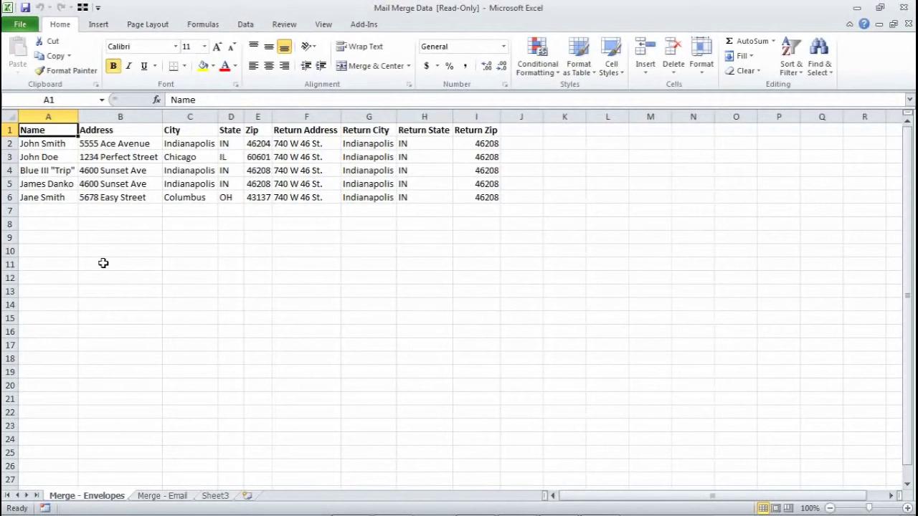
key("Right")
key("Right")
key("Right")
key("Right")
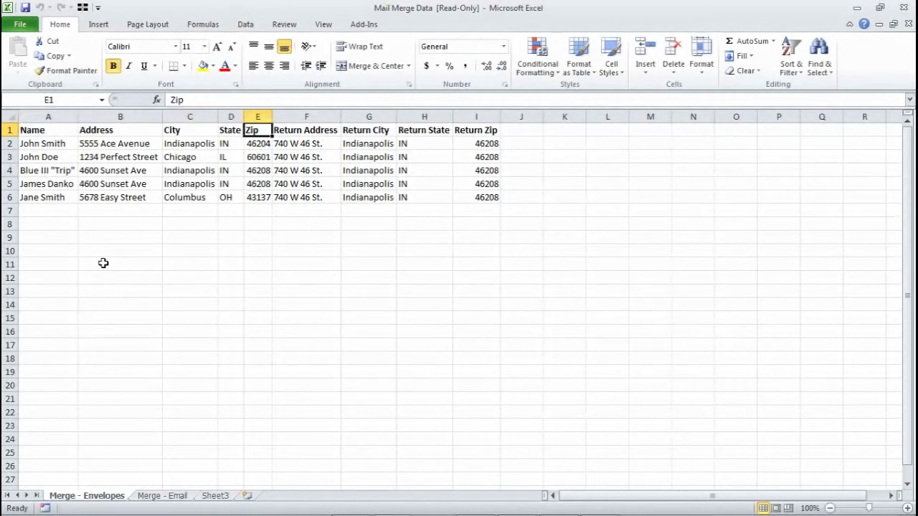
key("Left")
key("Left")
key("Left")
key("Left")
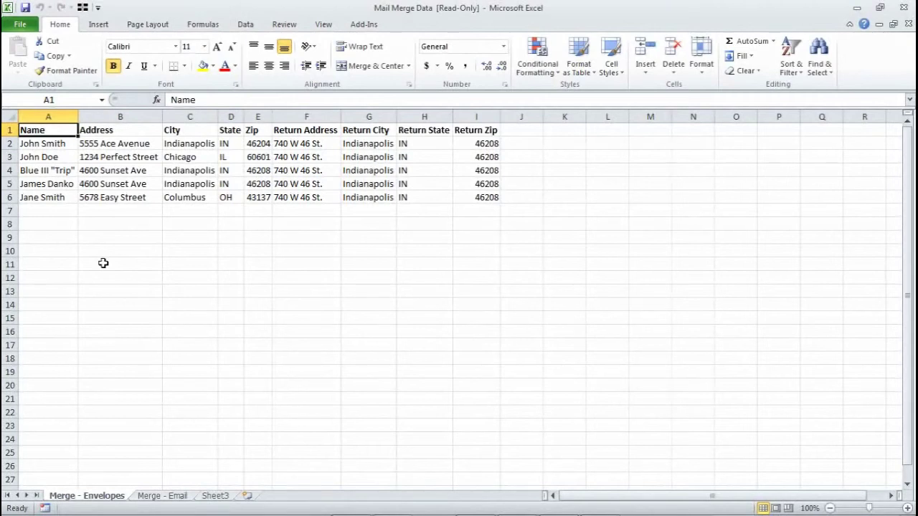
Step: Switch to Word and start an envelope mail merge in the blank document, using the Size 10 (4 1/8 x 9 1/2 in) envelope
mouse_move(436, 505)
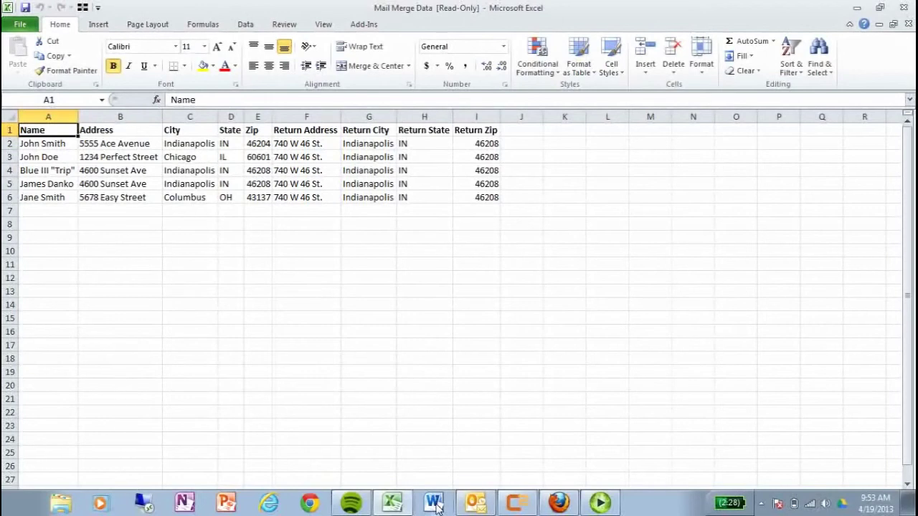
left_click(435, 504)
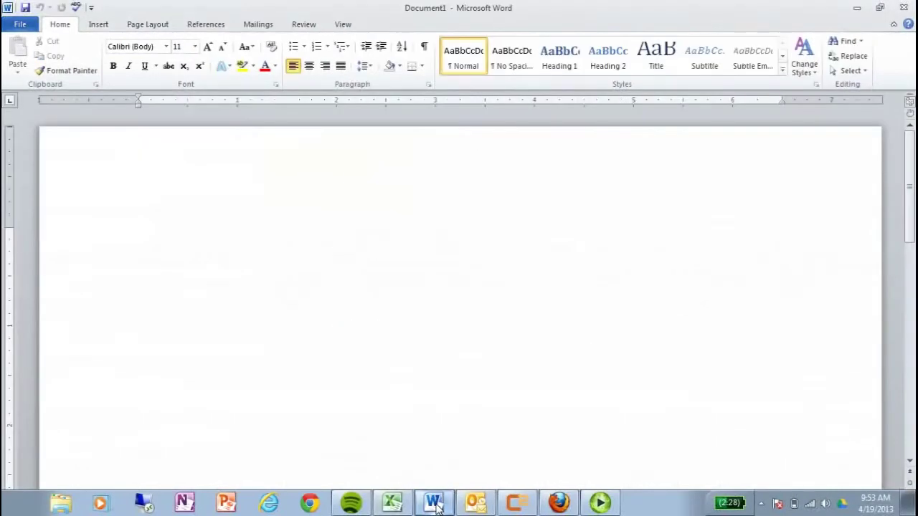
left_click(267, 27)
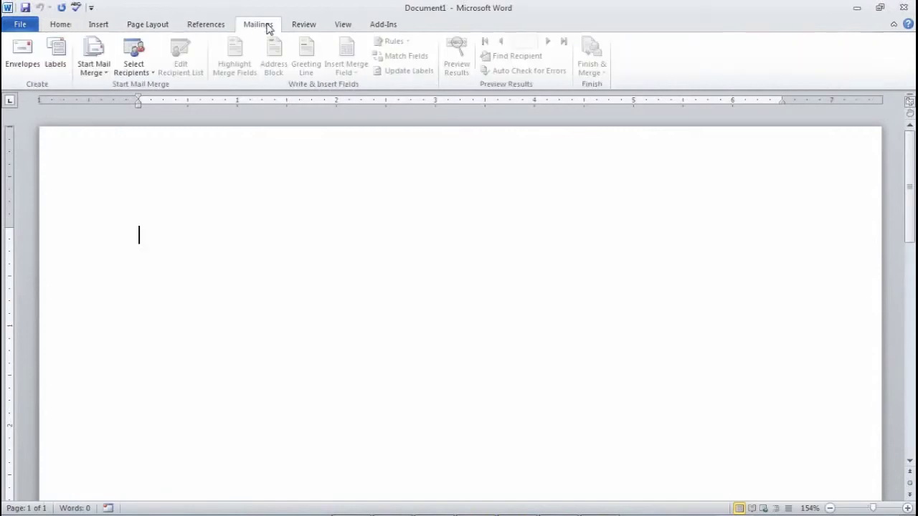
left_click(99, 70)
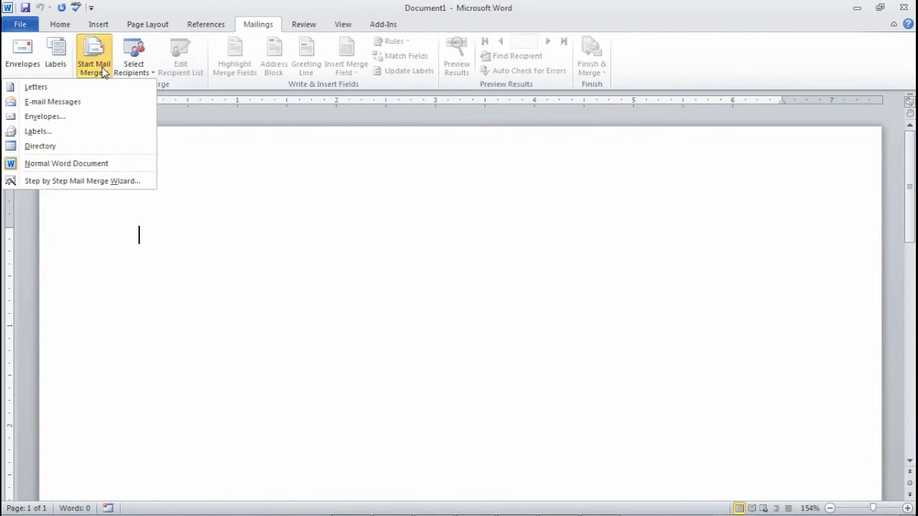
left_click(48, 118)
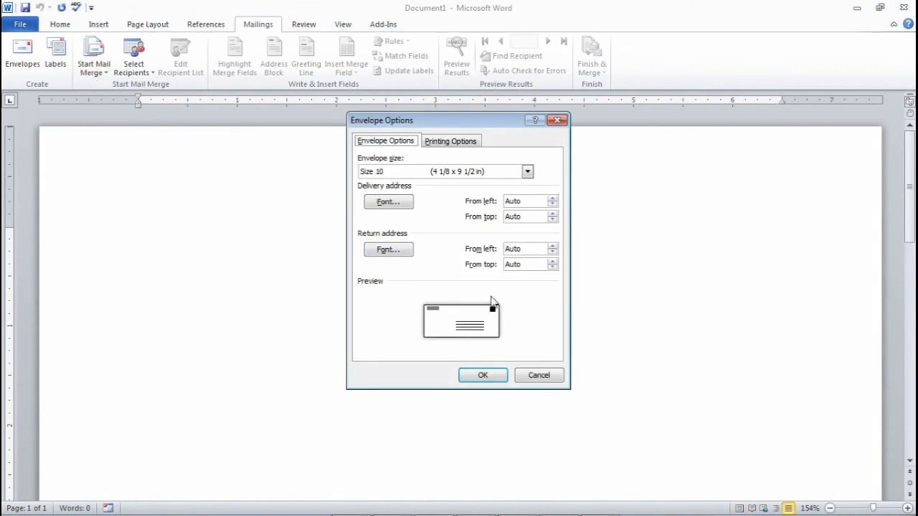
left_click(489, 378)
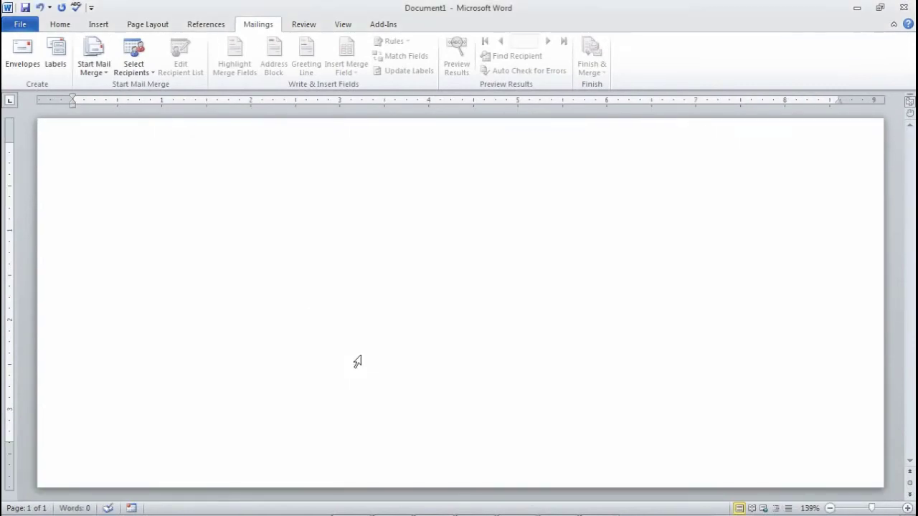
Step: Use the existing Mail Merge Data workbook from the H: drive's Help Desk folder as the recipient list, with table Sheet1$ and first-row column headers
left_click(151, 69)
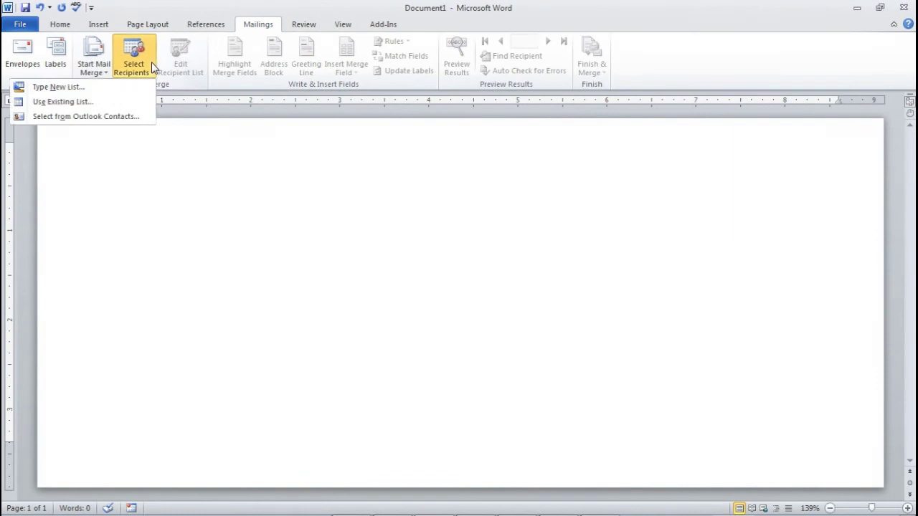
left_click(97, 103)
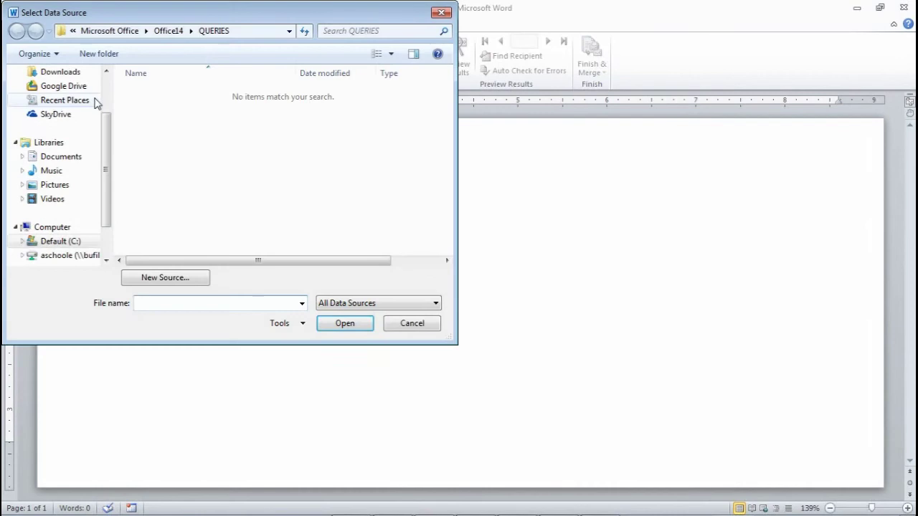
left_click(93, 255)
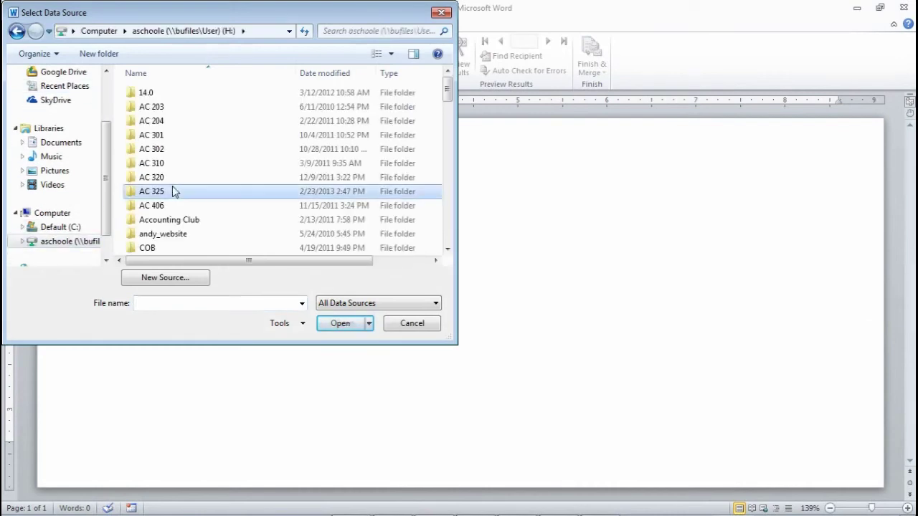
scroll(172, 189, "down", 5)
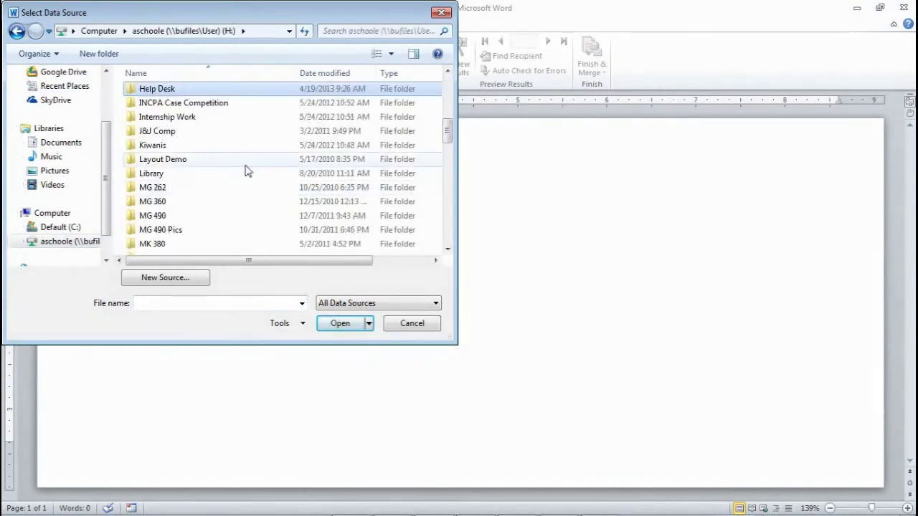
double_click(184, 91)
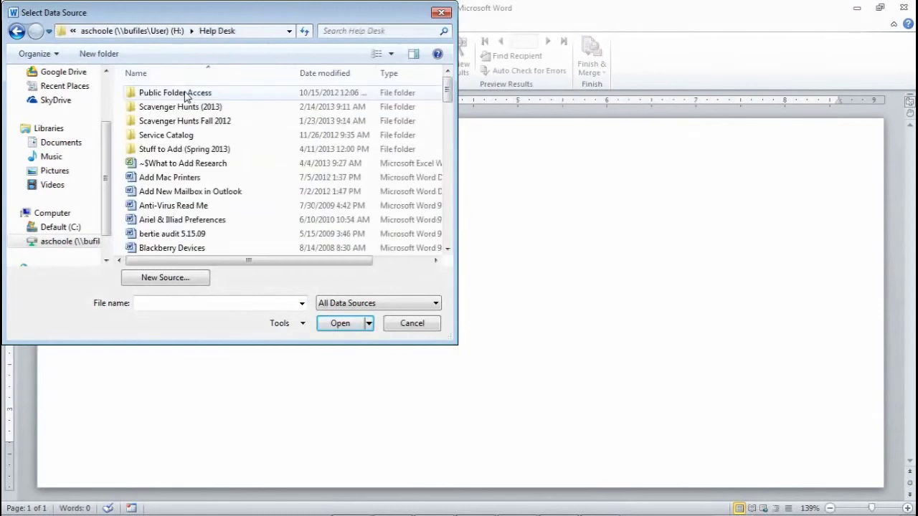
left_click(205, 214)
key("m")
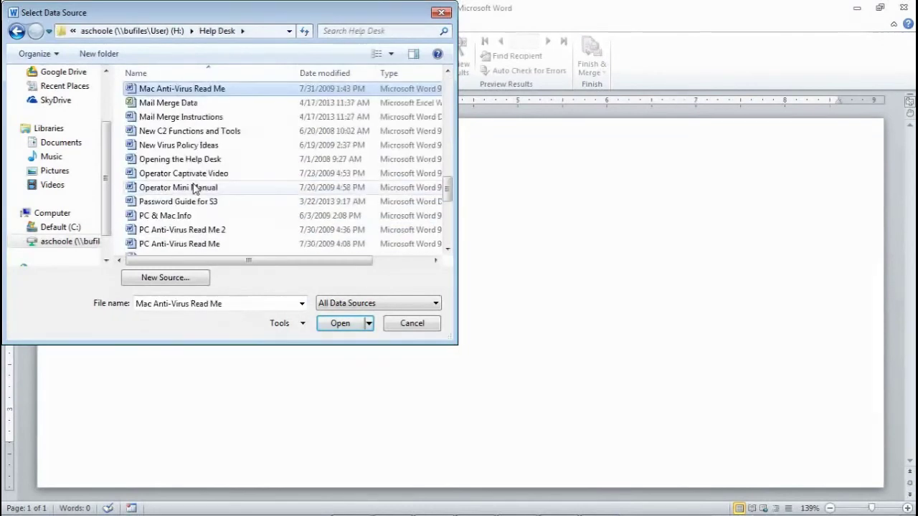
double_click(192, 103)
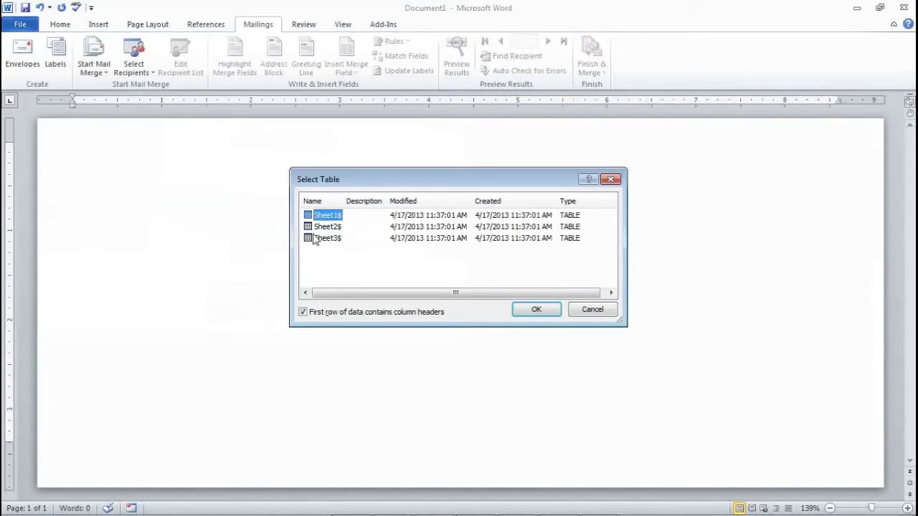
left_click(537, 309)
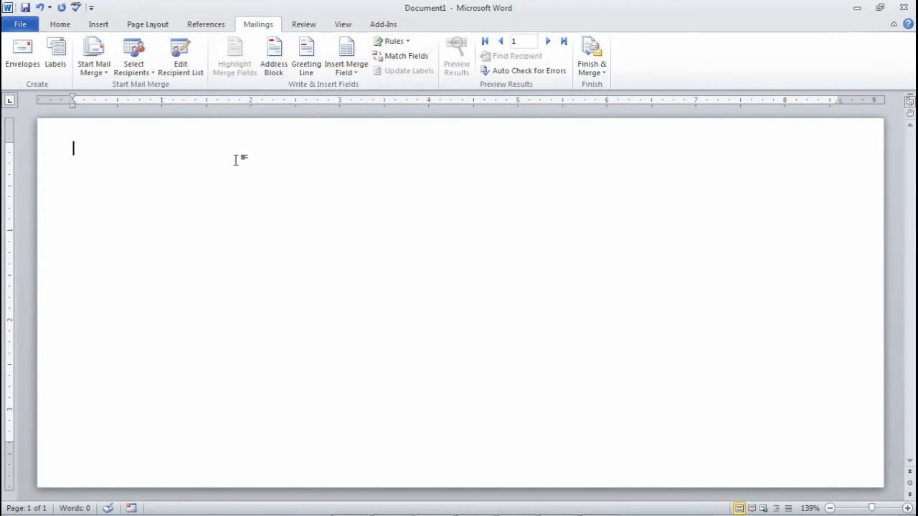
Step: Review the mail merge recipient list and accept it with all recipients included
left_click(181, 57)
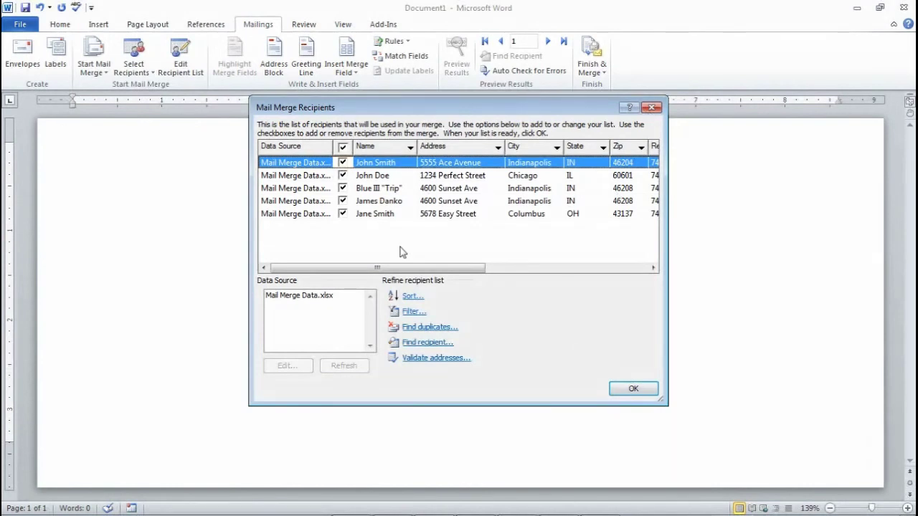
left_click_drag(377, 270, 352, 252)
left_click(628, 391)
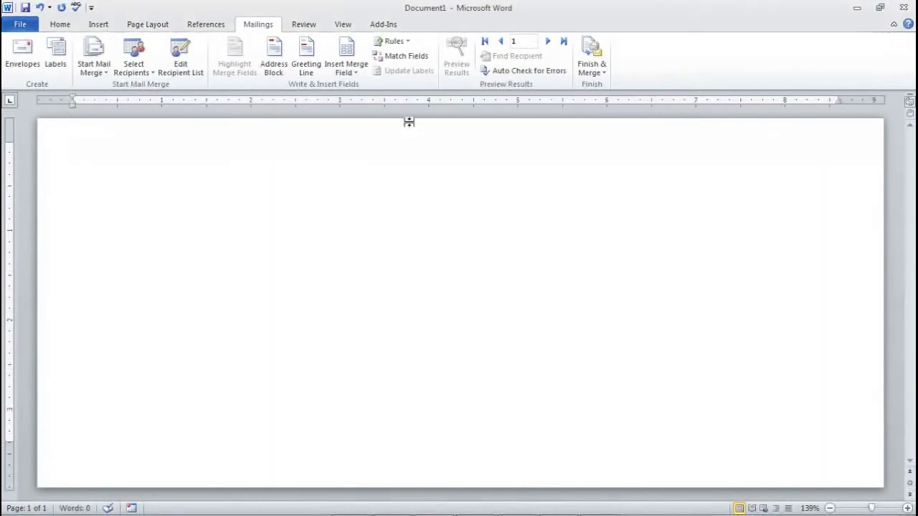
Step: Insert the Name merge field in the envelope's delivery address area and start a new line below it
left_click(429, 369)
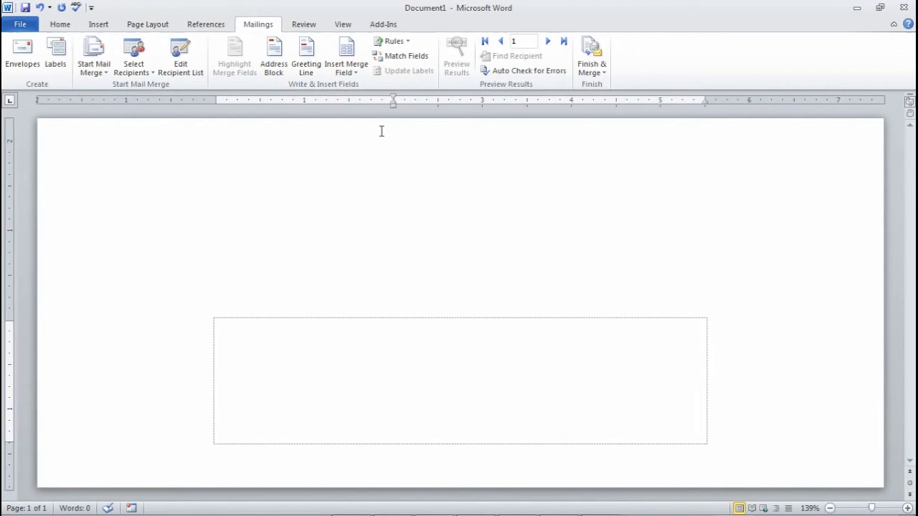
left_click(353, 73)
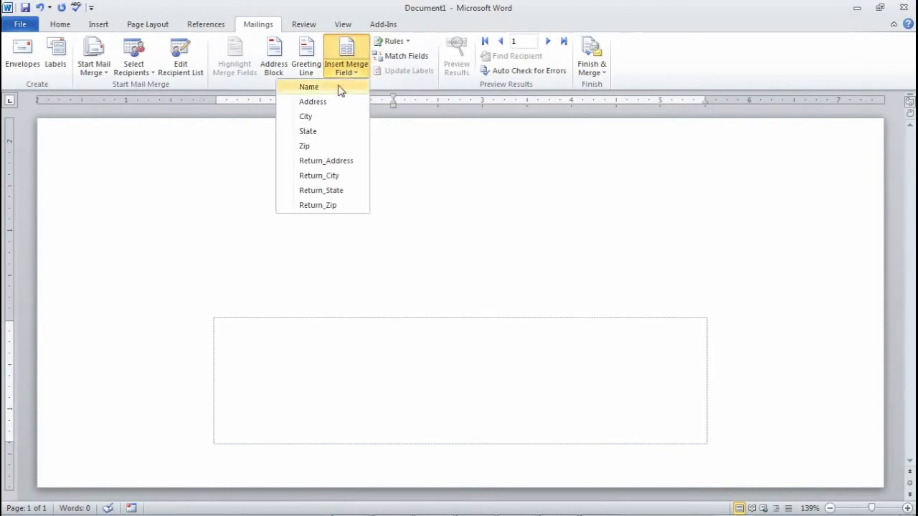
left_click(310, 87)
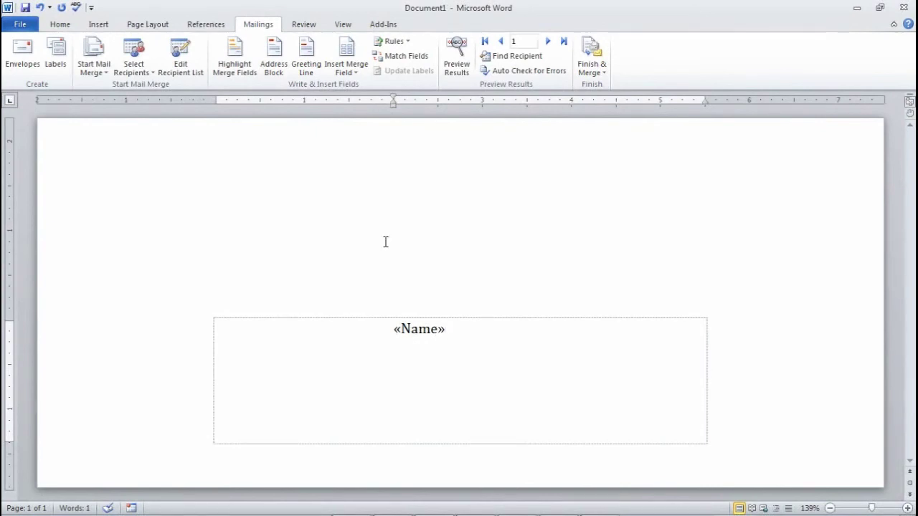
key("Return")
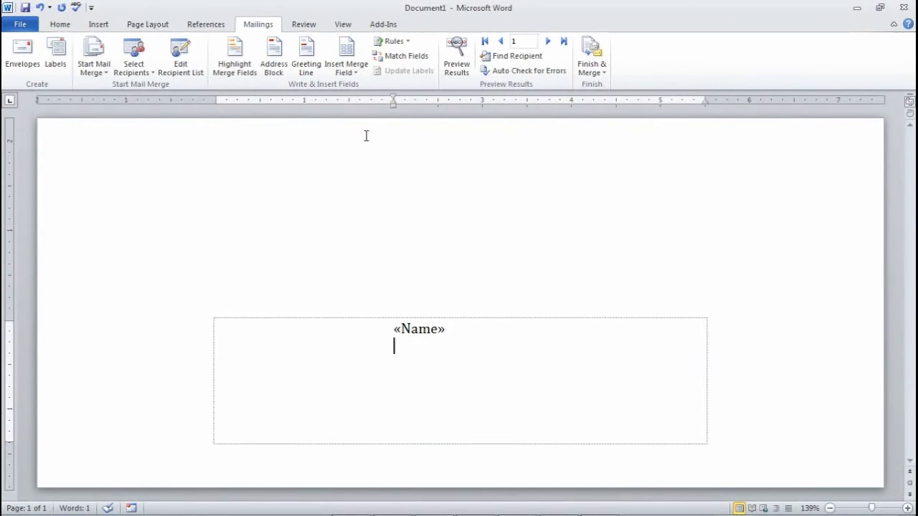
Step: Insert the Address merge field on the second line of the delivery address and start a third line
left_click(348, 74)
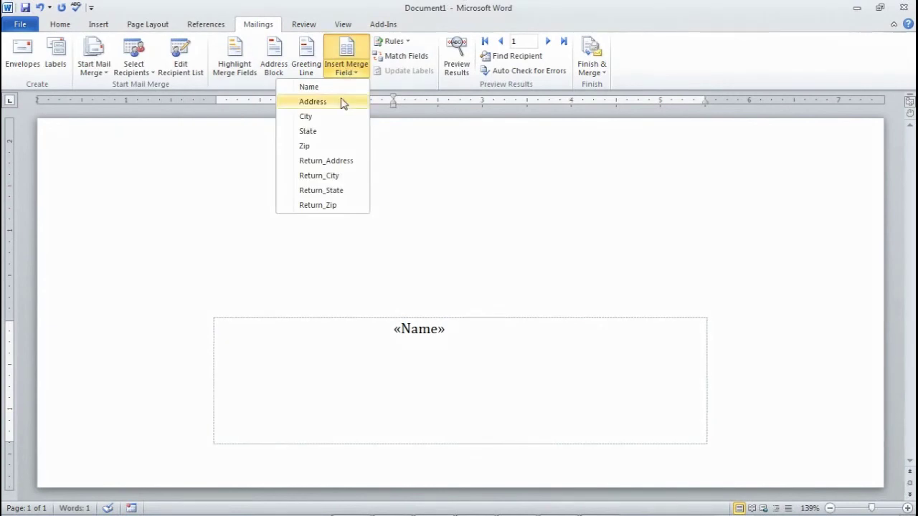
left_click(341, 102)
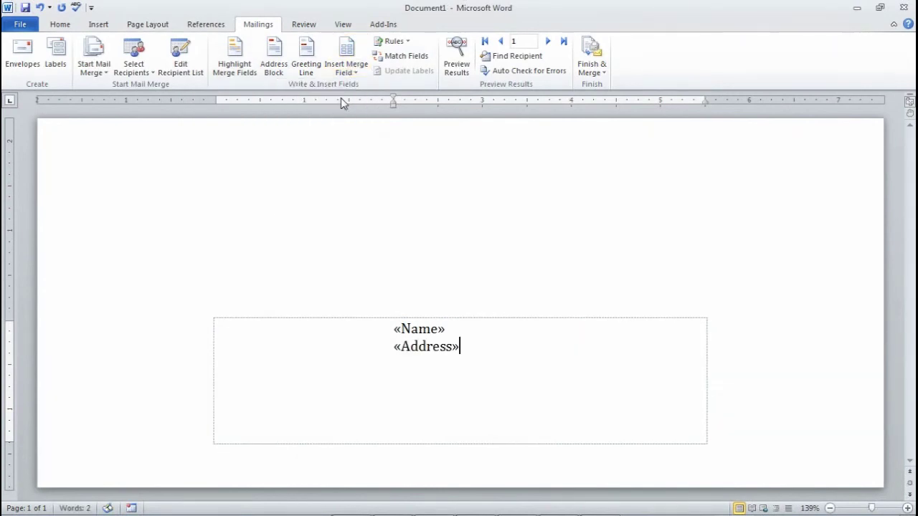
key("Return")
Step: Build the delivery address's third line from the City, State and Zip merge fields, with a comma after City and a space before Zip
left_click(348, 74)
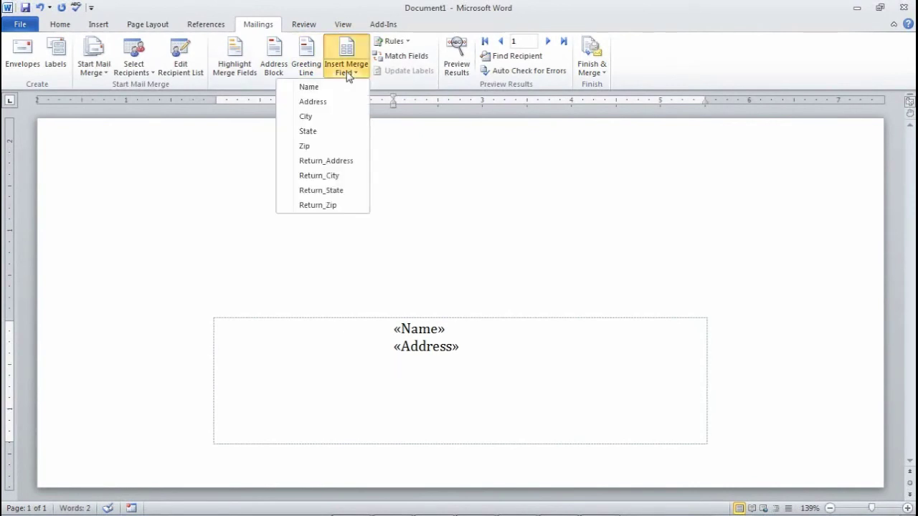
left_click(332, 118)
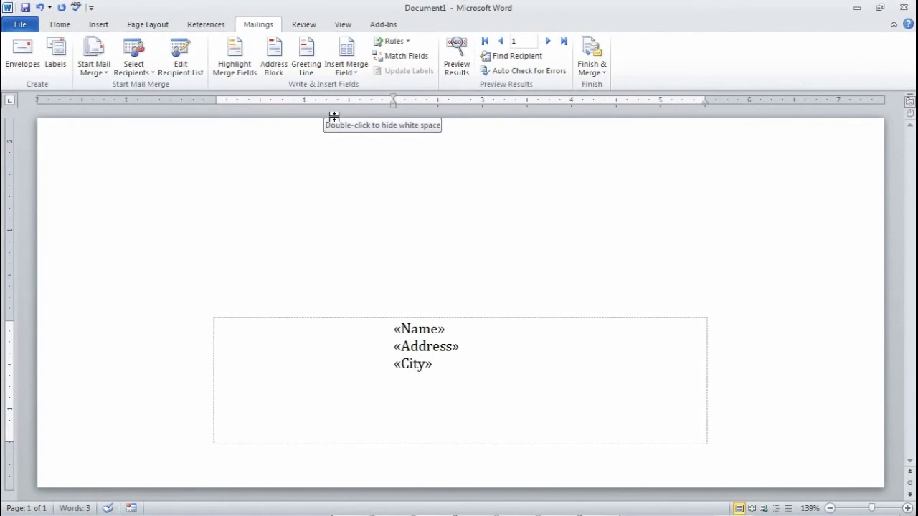
type(",")
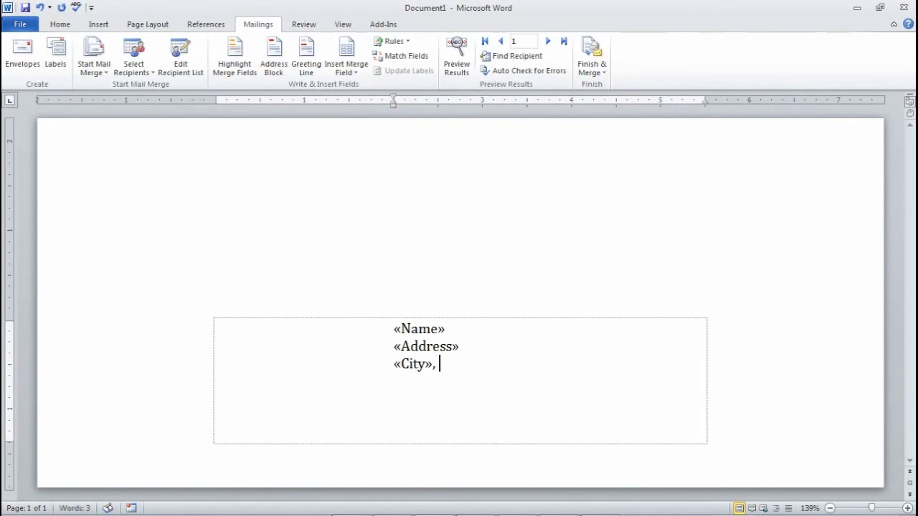
left_click(352, 72)
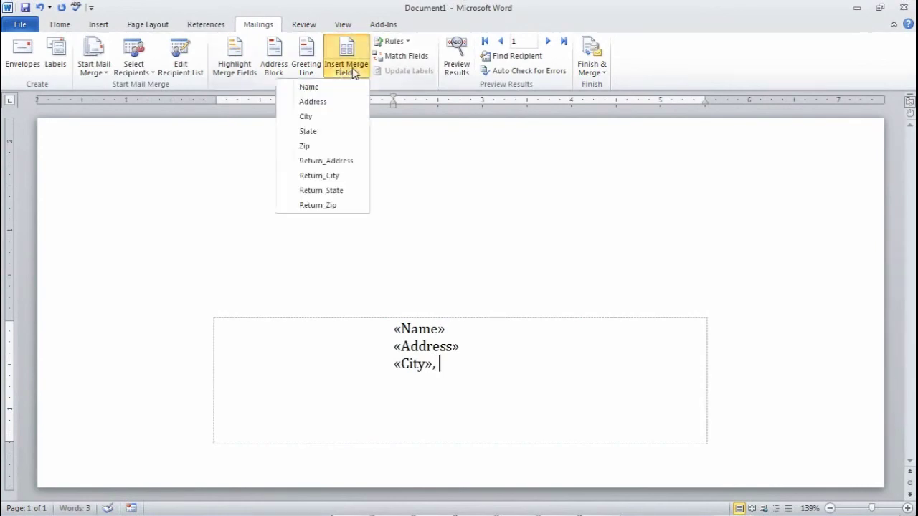
left_click(335, 132)
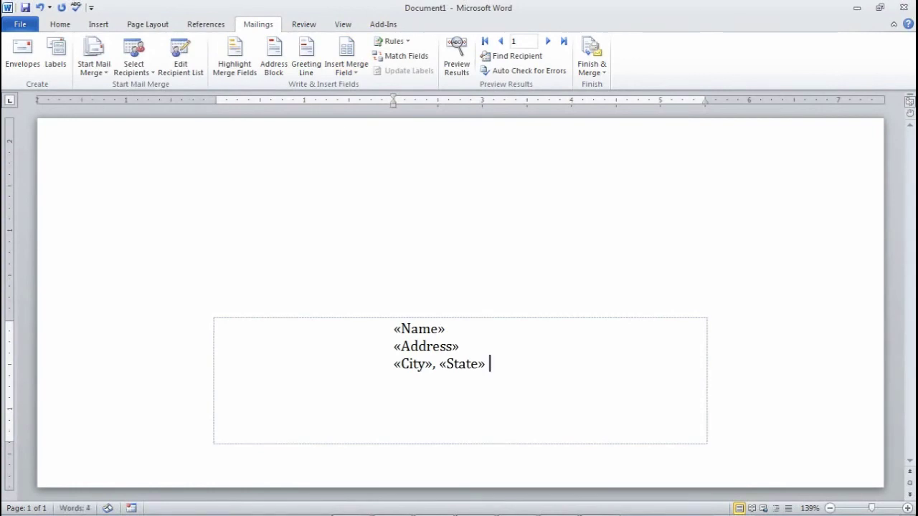
left_click(354, 72)
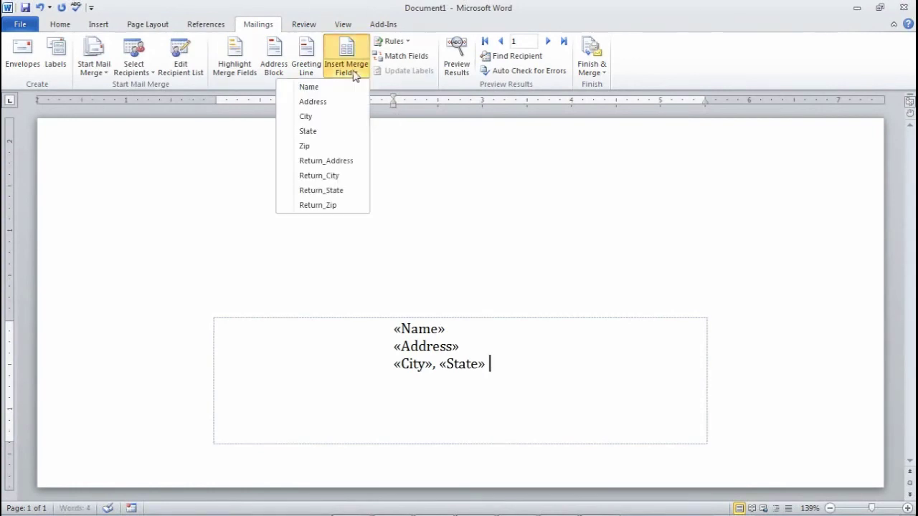
left_click(324, 154)
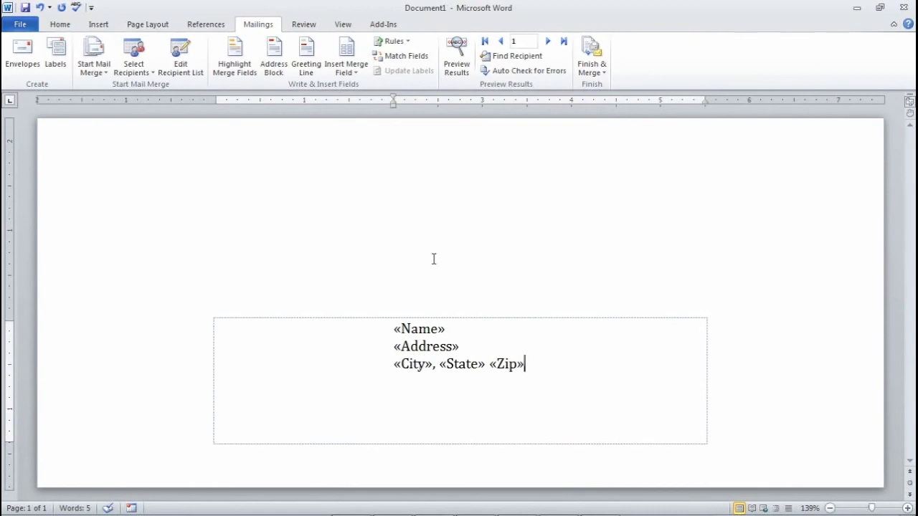
Step: Preview the merged delivery addresses for records 1 to 3, return to the first record, and turn the preview off
left_click(451, 70)
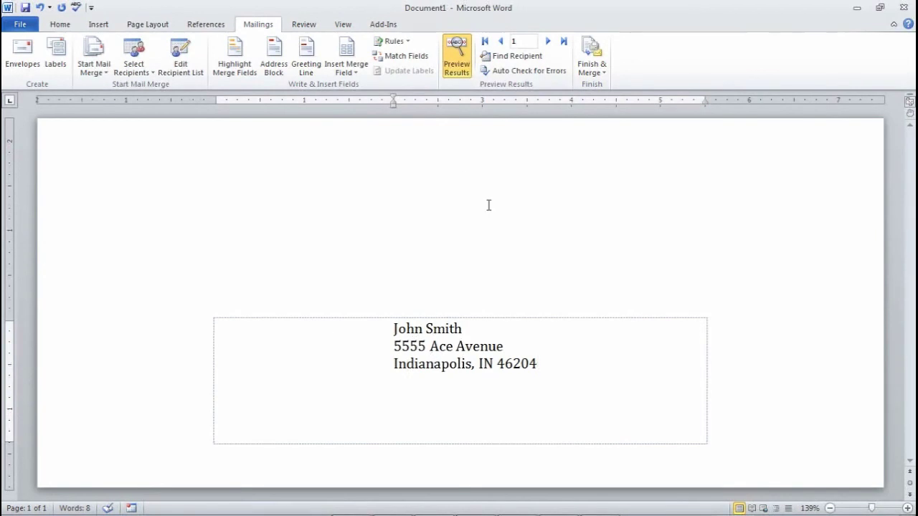
left_click(548, 43)
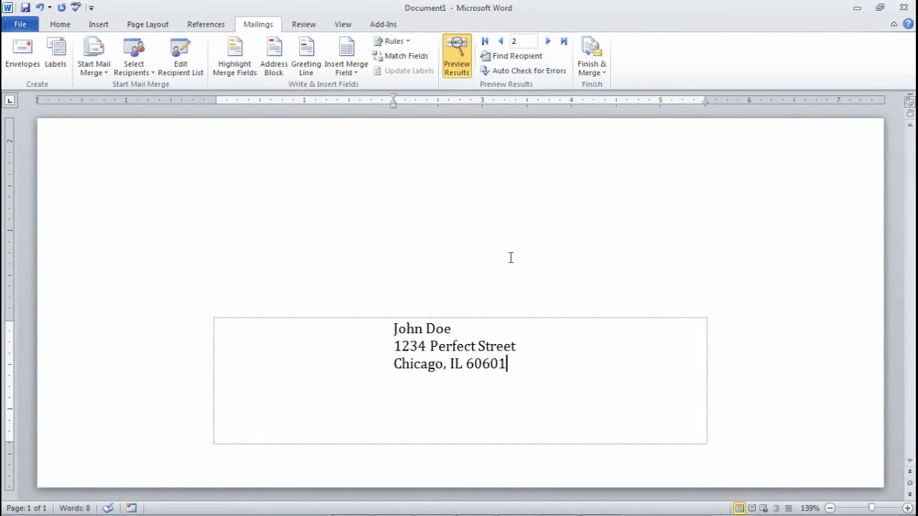
left_click(548, 43)
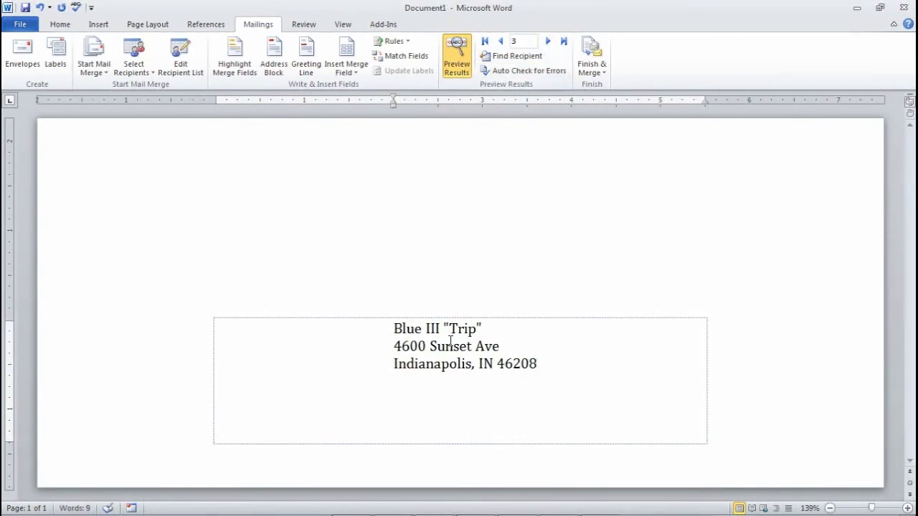
left_click(485, 41)
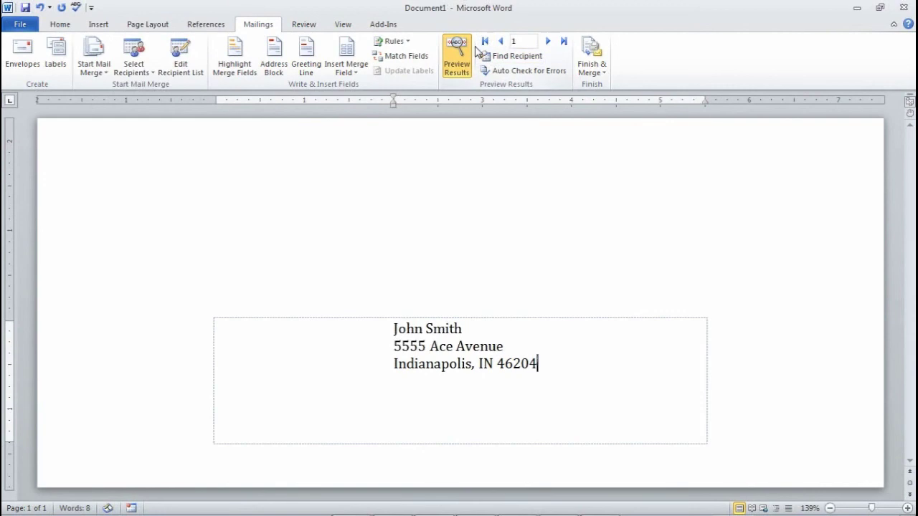
left_click(453, 72)
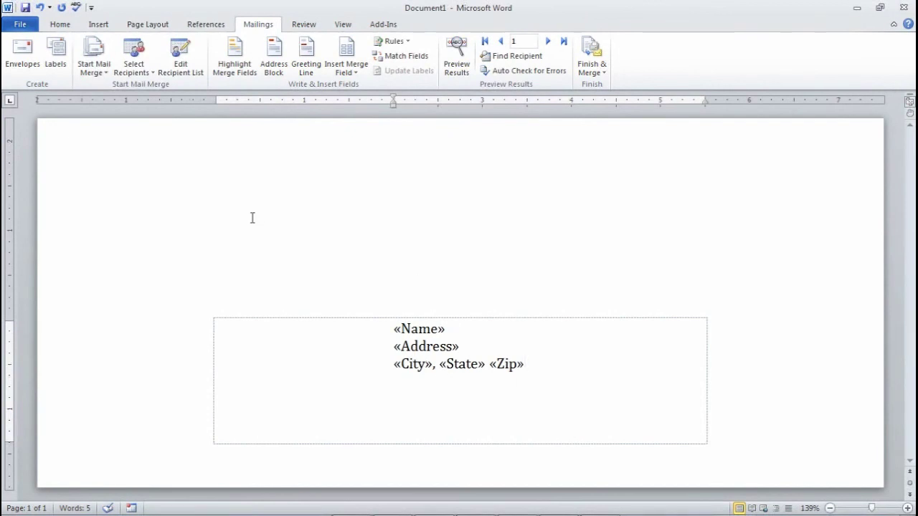
Step: Insert the Return_Address merge field in the envelope's return address area and start a new line below it
left_click(72, 143)
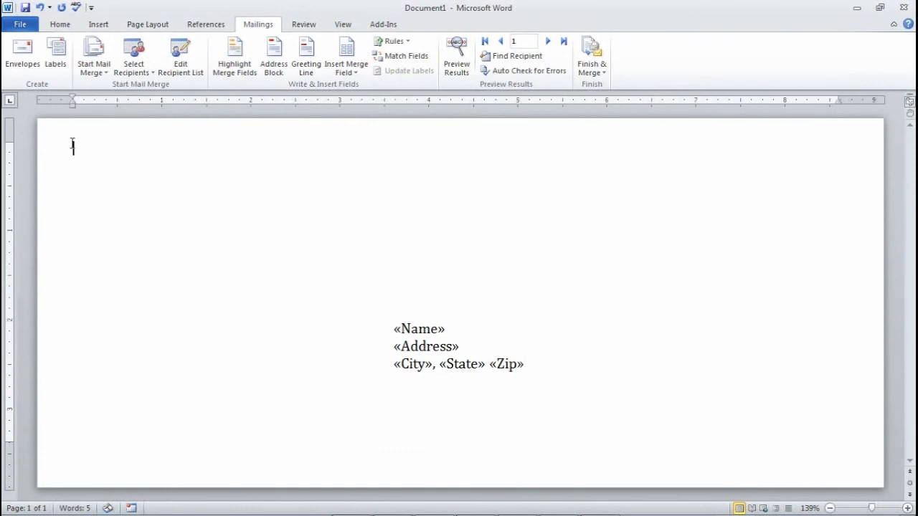
left_click(354, 72)
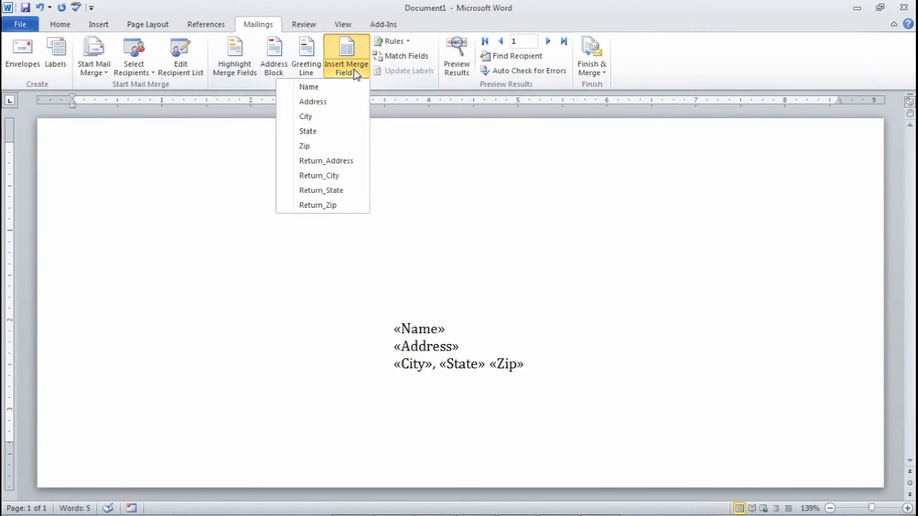
left_click(327, 161)
key("Return")
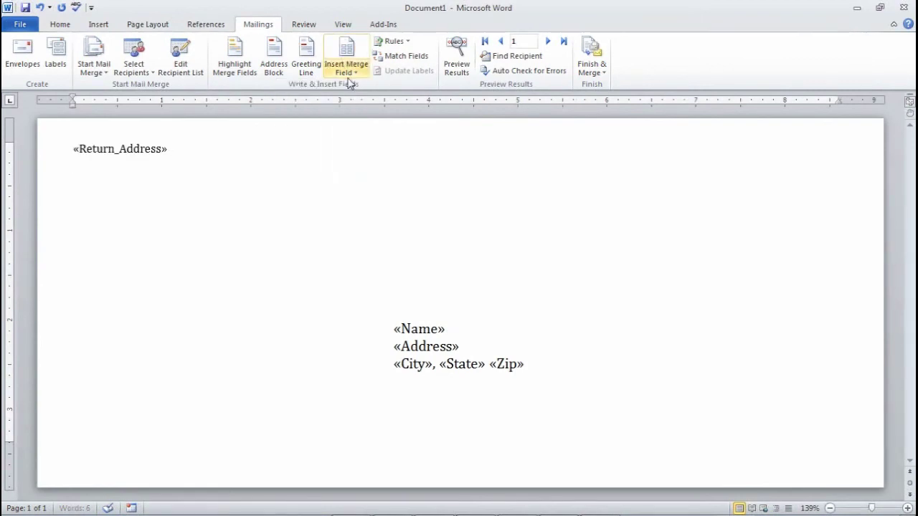
Step: Build the return address's second line from the Return_City, Return_State and Return_Zip merge fields, with a comma after Return_City
left_click(352, 70)
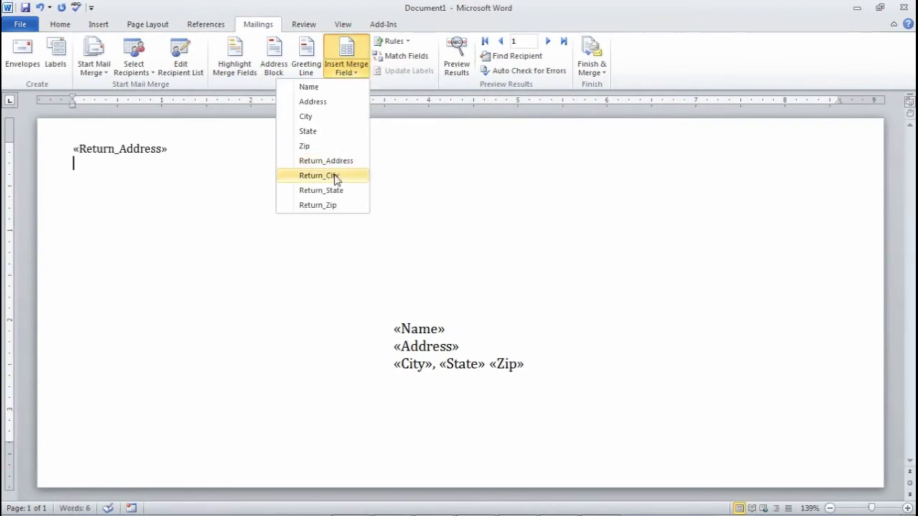
left_click(339, 178)
type(",")
left_click(357, 73)
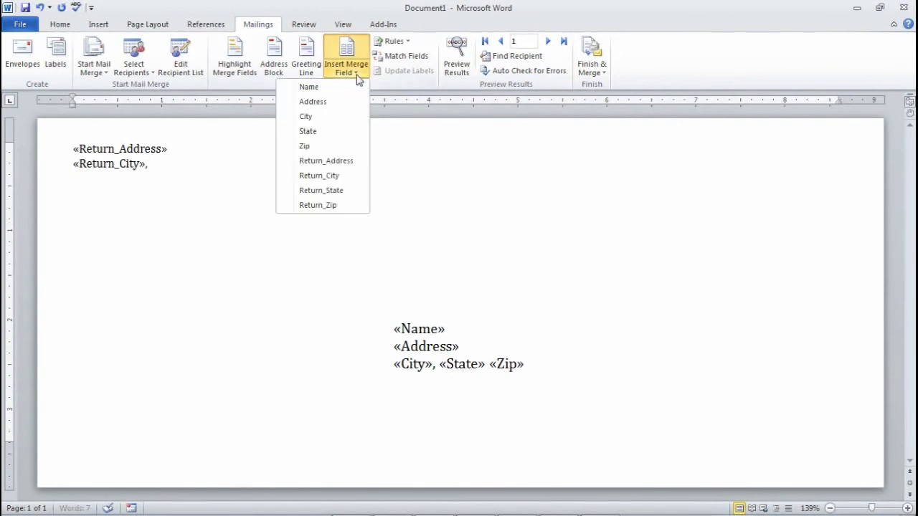
left_click(342, 190)
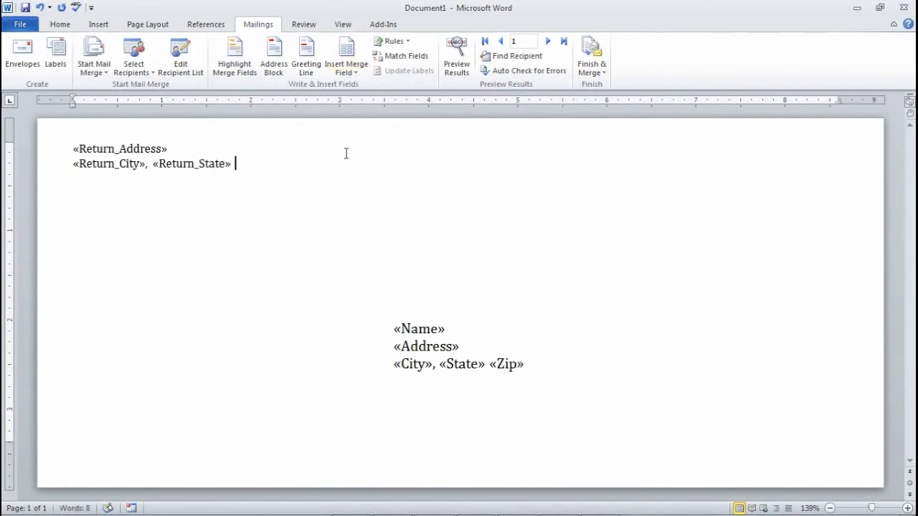
left_click(357, 71)
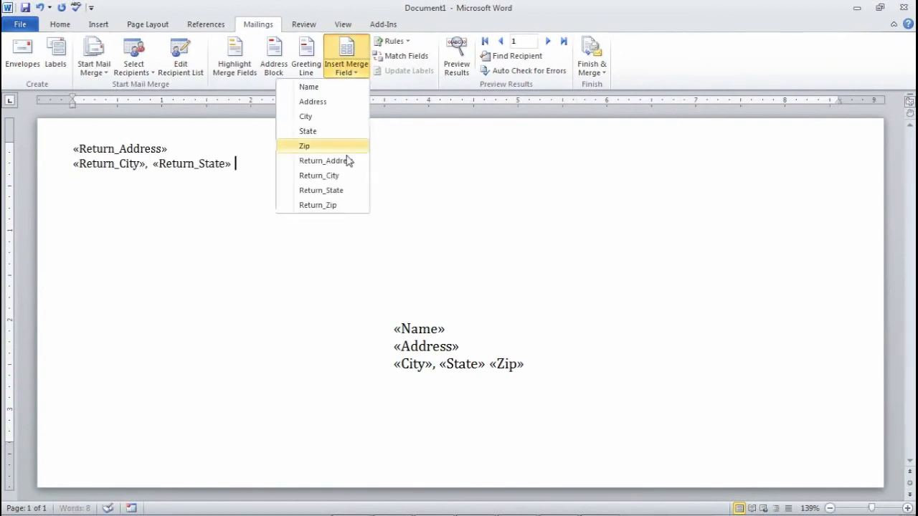
left_click(342, 203)
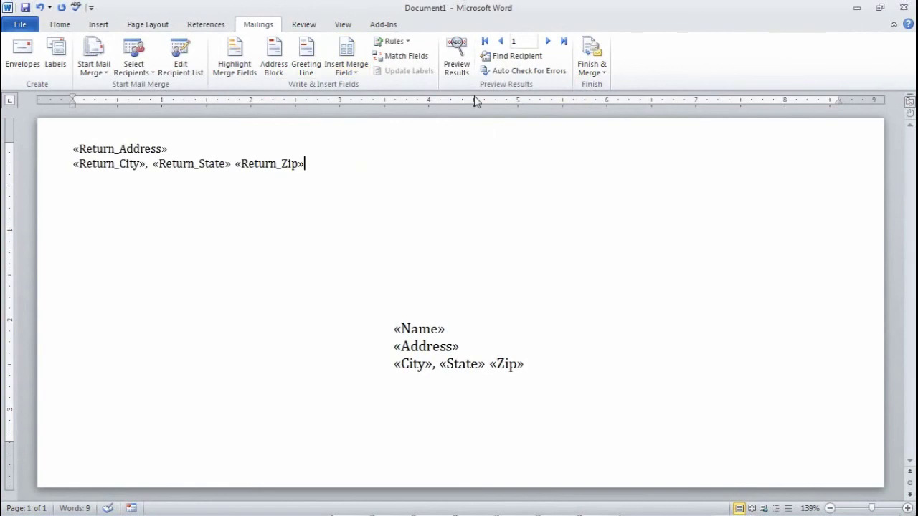
Step: Preview the merged envelopes with their return addresses through record 5, then go back to the first record
left_click(457, 57)
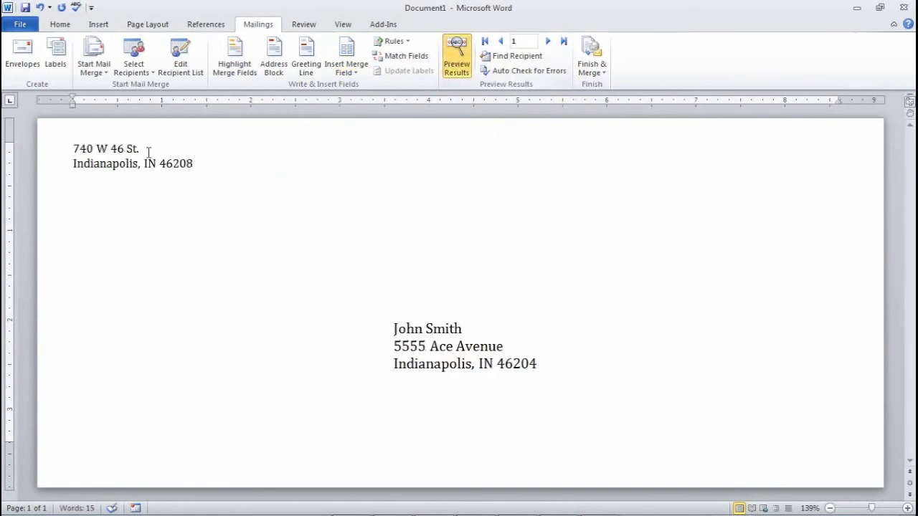
left_click(548, 42)
left_click(549, 42)
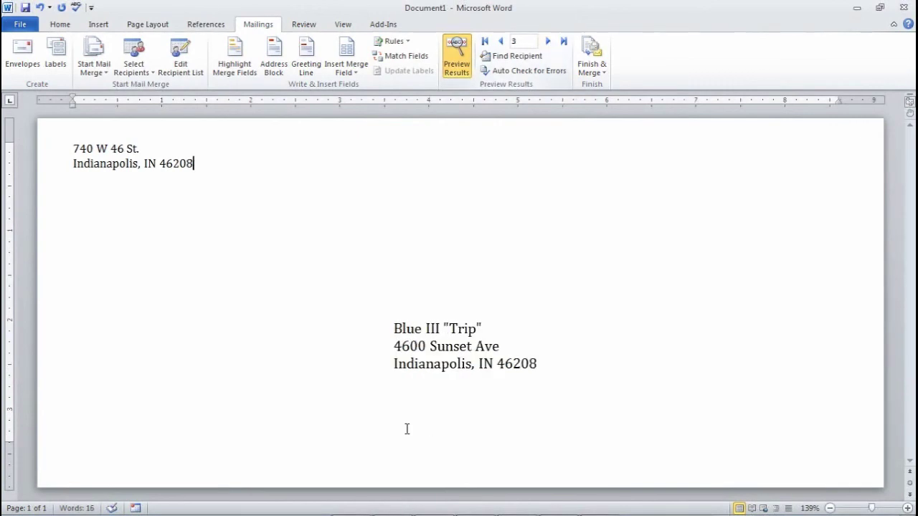
left_click(548, 42)
left_click(549, 45)
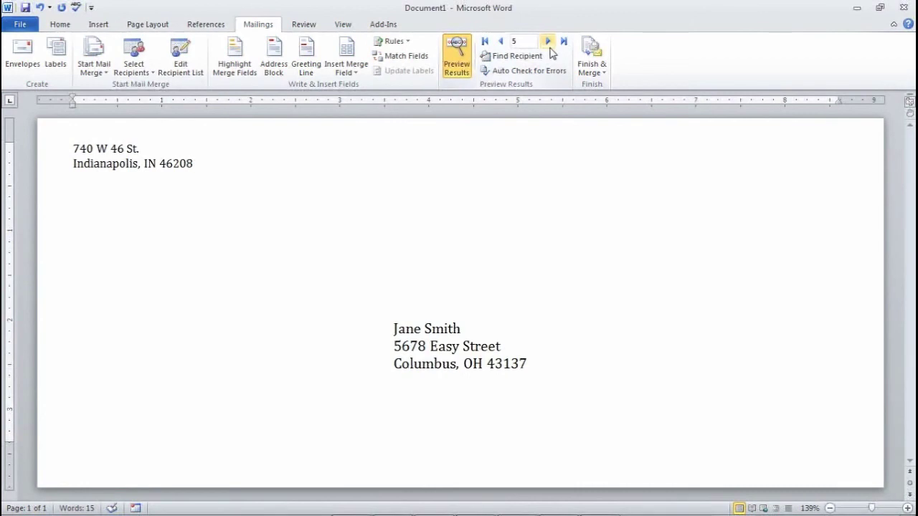
left_click(486, 43)
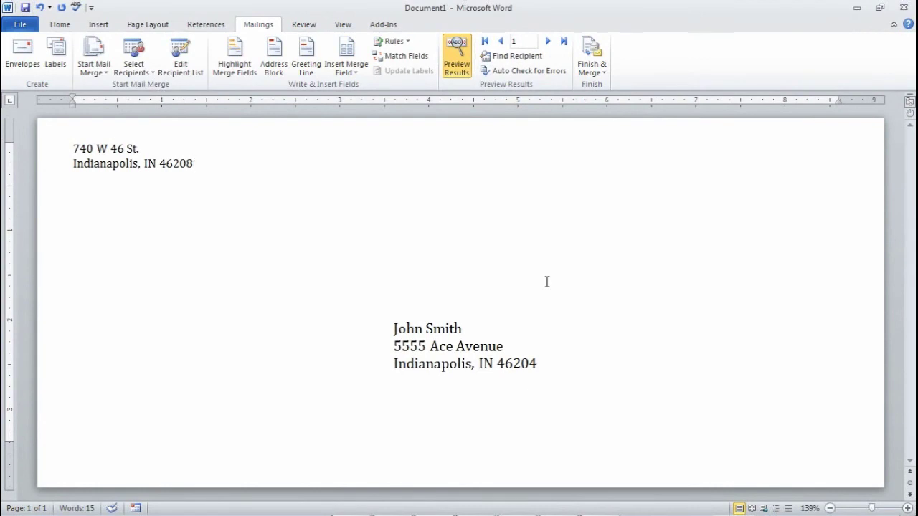
Step: Start merging all envelope records to the printer, check the list of available printers, and cancel the print
left_click(604, 76)
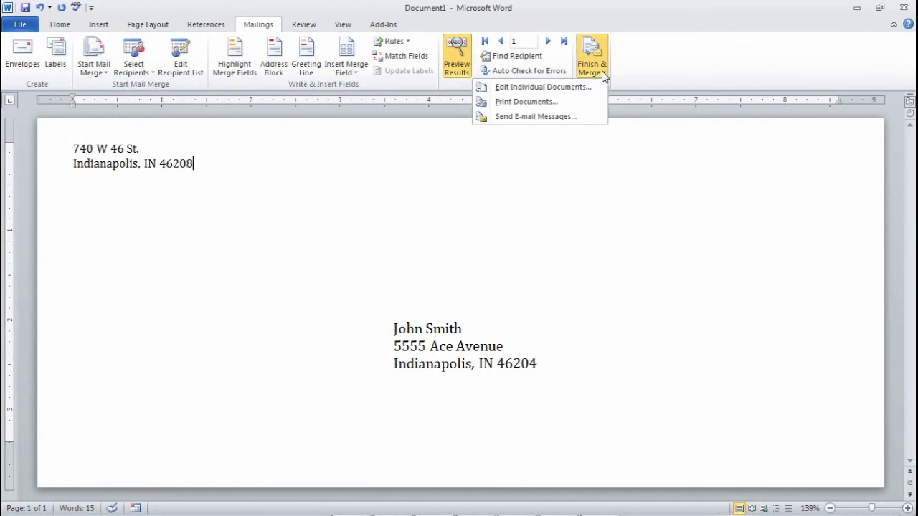
left_click(564, 104)
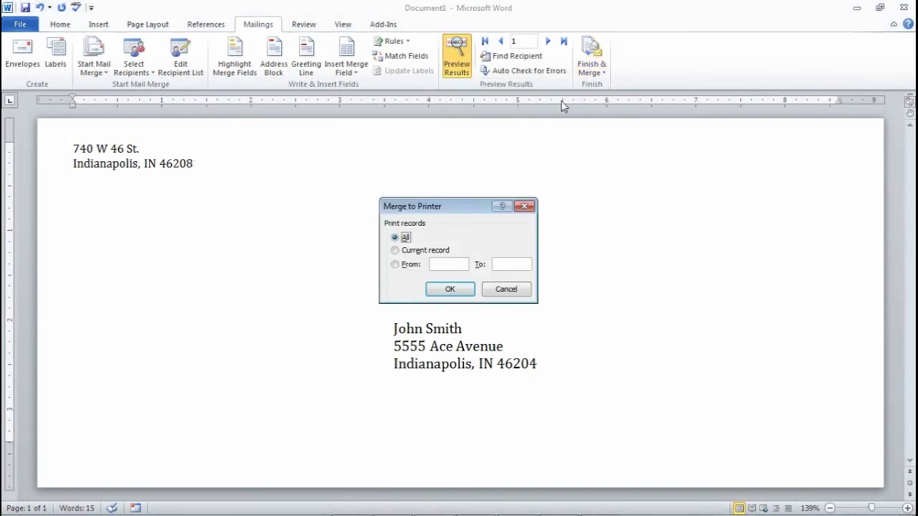
left_click(450, 291)
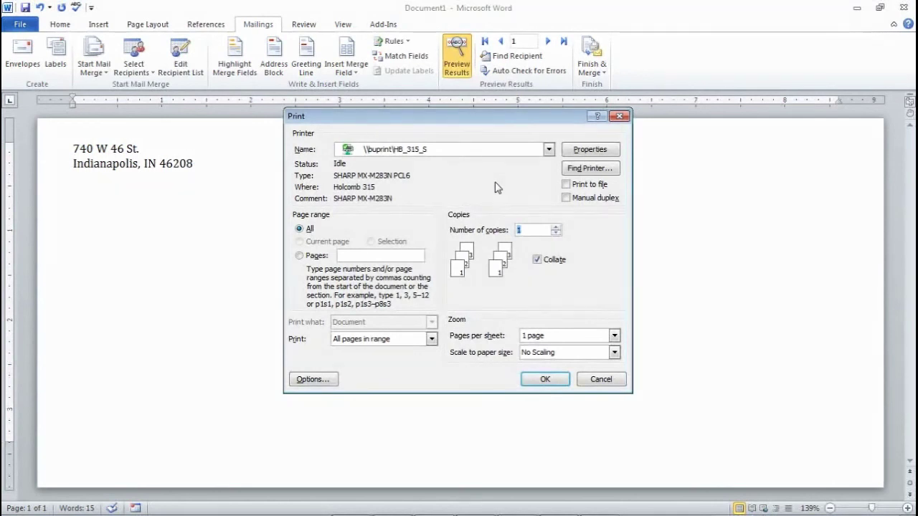
left_click(549, 150)
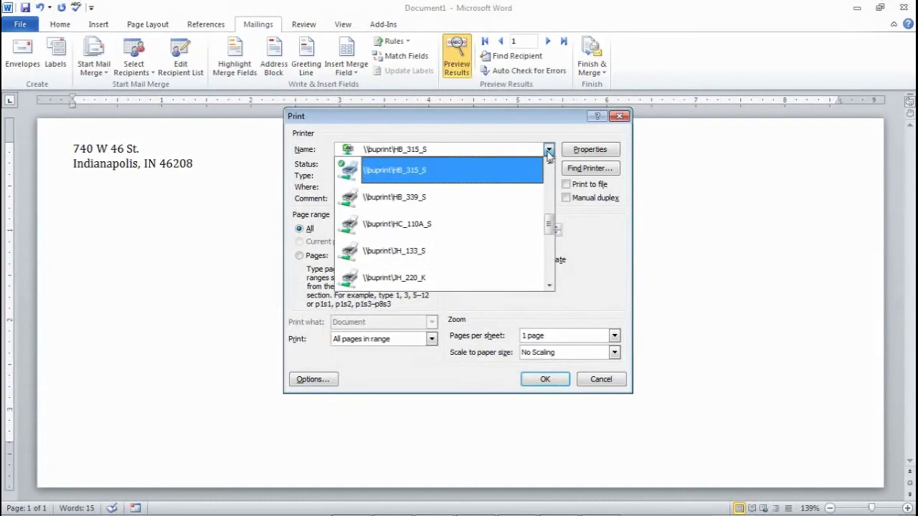
left_click(593, 276)
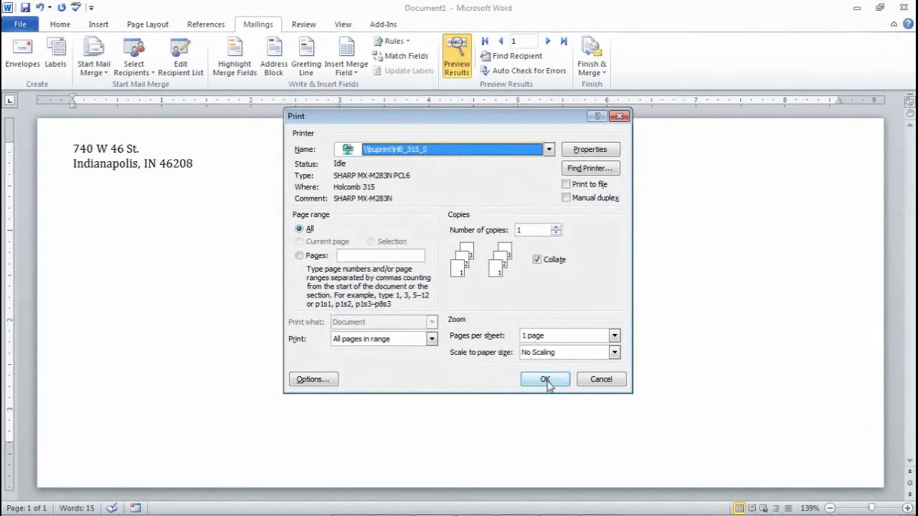
left_click(600, 379)
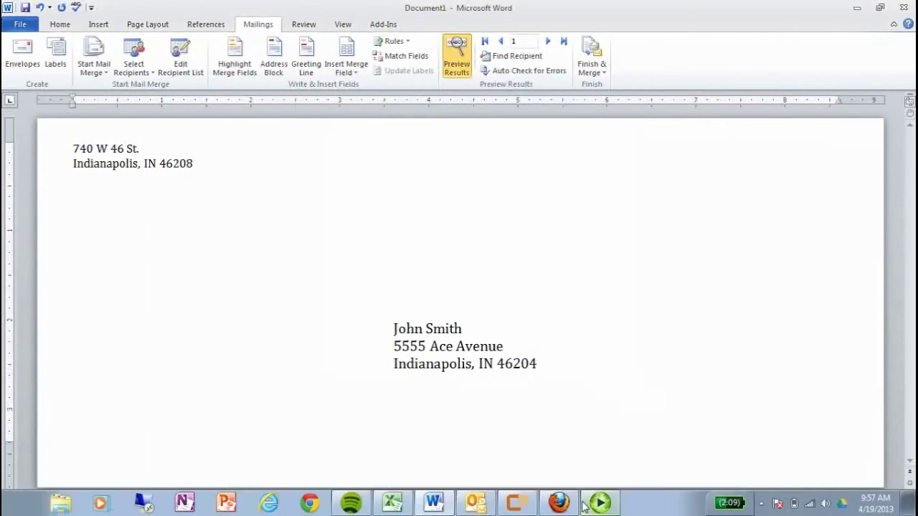